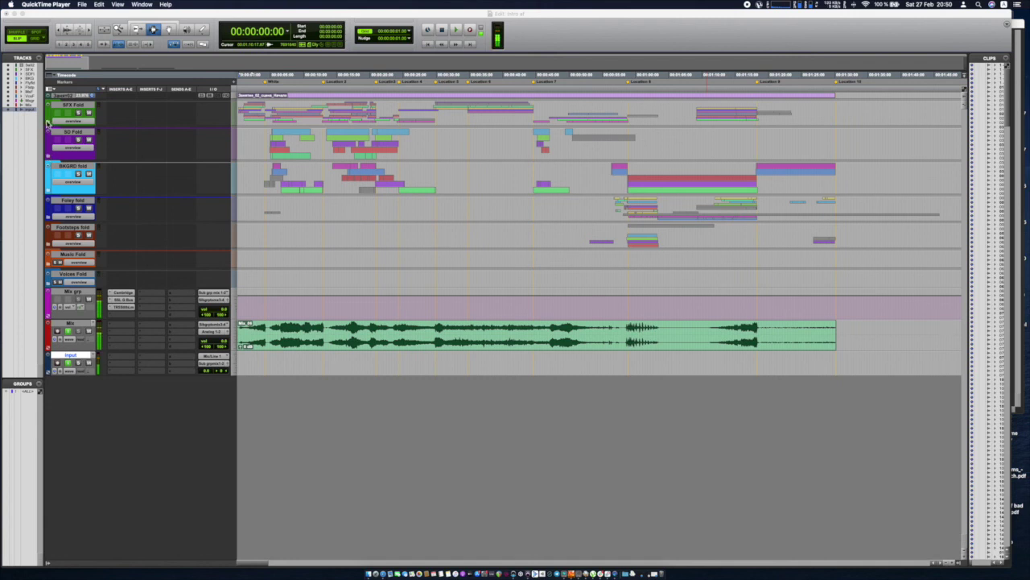
Expand the SFX Fold folder track and look over the sound effects tracks inside it.
{"action": "left_click", "coordinate": [47, 123]}
{"action": "left_click", "coordinate": [47, 123]}
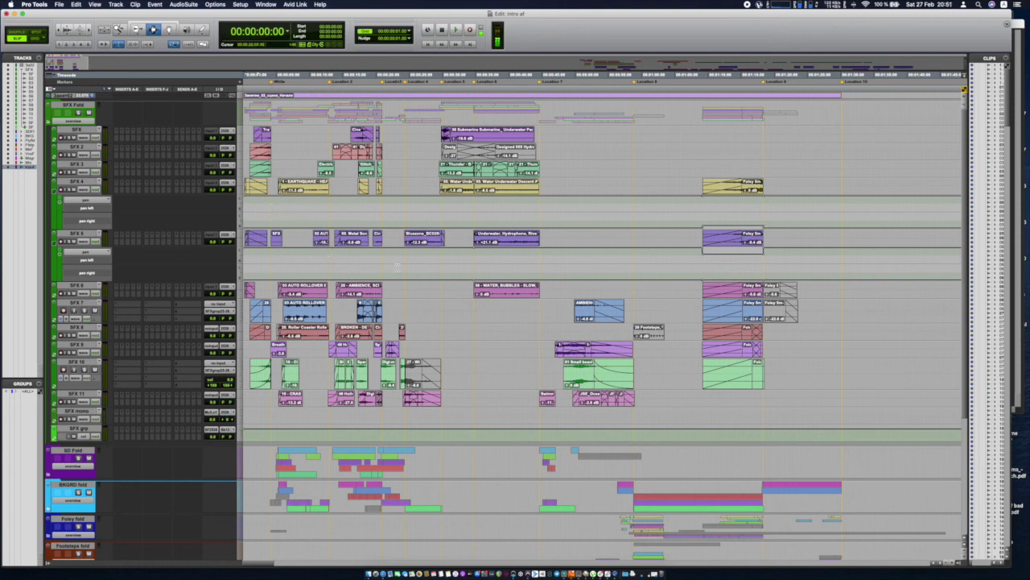
{"action": "scroll", "coordinate": [529, 286], "scroll_direction": "down", "scroll_amount": 1}
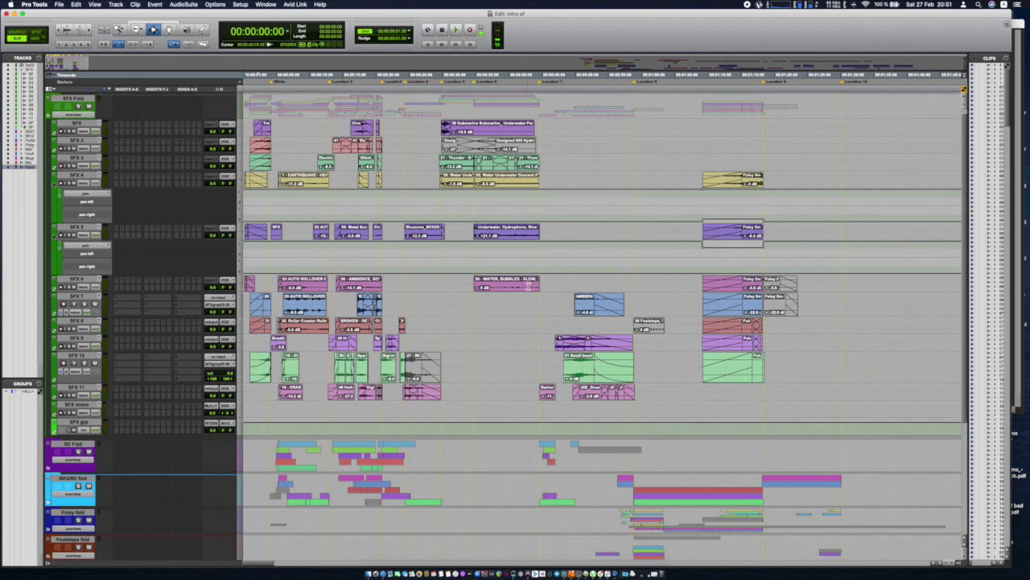
{"action": "scroll", "coordinate": [529, 286], "scroll_direction": "down", "scroll_amount": 5}
{"action": "scroll", "coordinate": [529, 285], "scroll_direction": "up", "scroll_amount": 6}
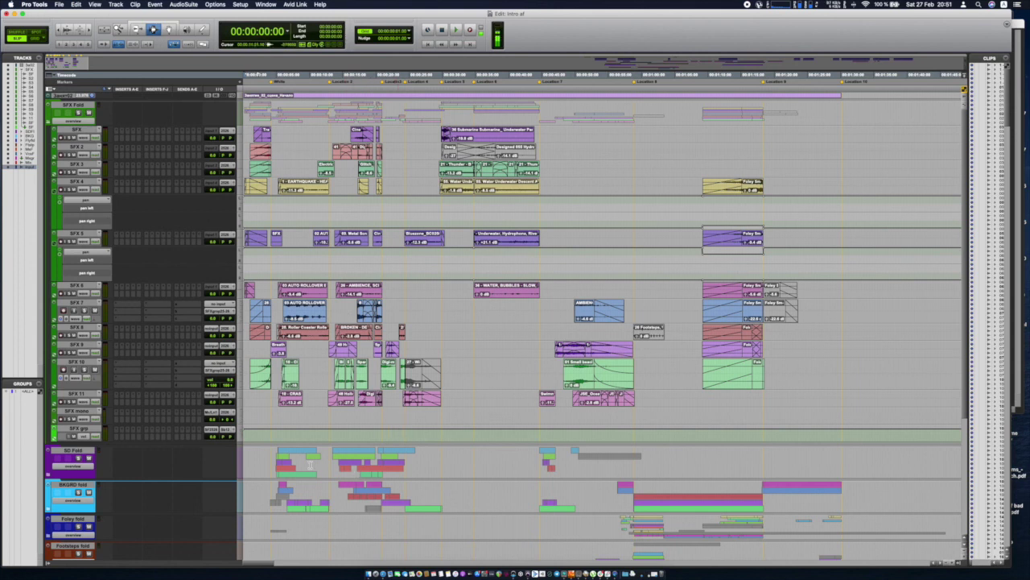
Expand the SD Fold folder track and look over its SD tracks alongside the SFX tracks.
{"action": "left_click", "coordinate": [47, 476]}
{"action": "scroll", "coordinate": [324, 455], "scroll_direction": "down", "scroll_amount": 5}
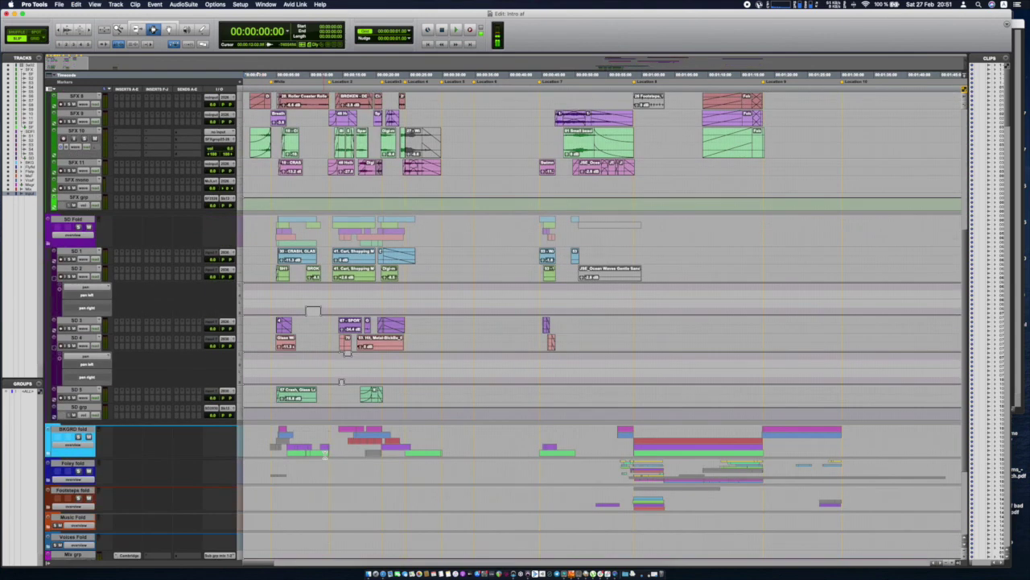
{"action": "scroll", "coordinate": [324, 453], "scroll_direction": "up", "scroll_amount": 3}
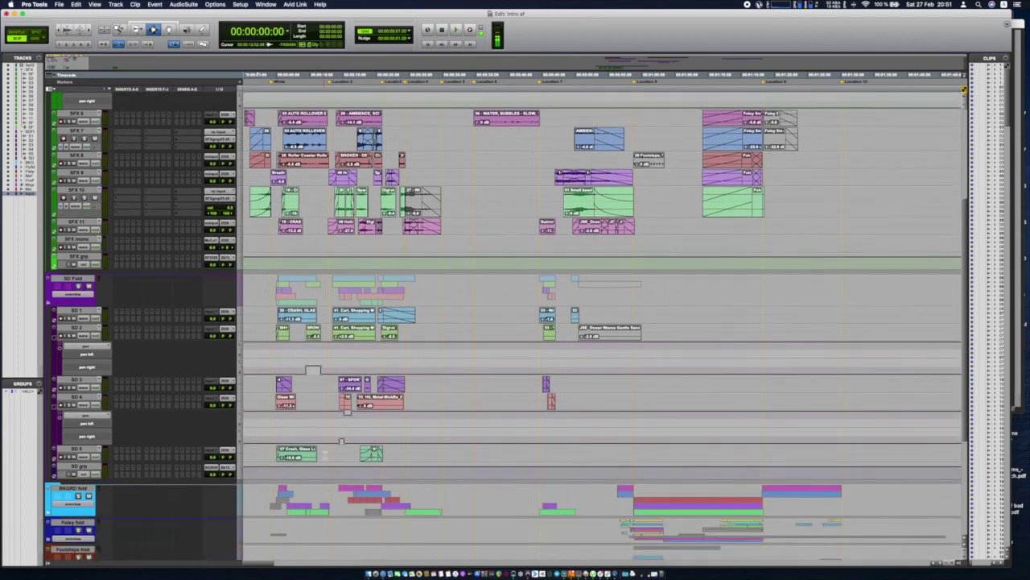
{"action": "scroll", "coordinate": [345, 445], "scroll_direction": "down", "scroll_amount": 3}
{"action": "scroll", "coordinate": [345, 445], "scroll_direction": "down", "scroll_amount": 4}
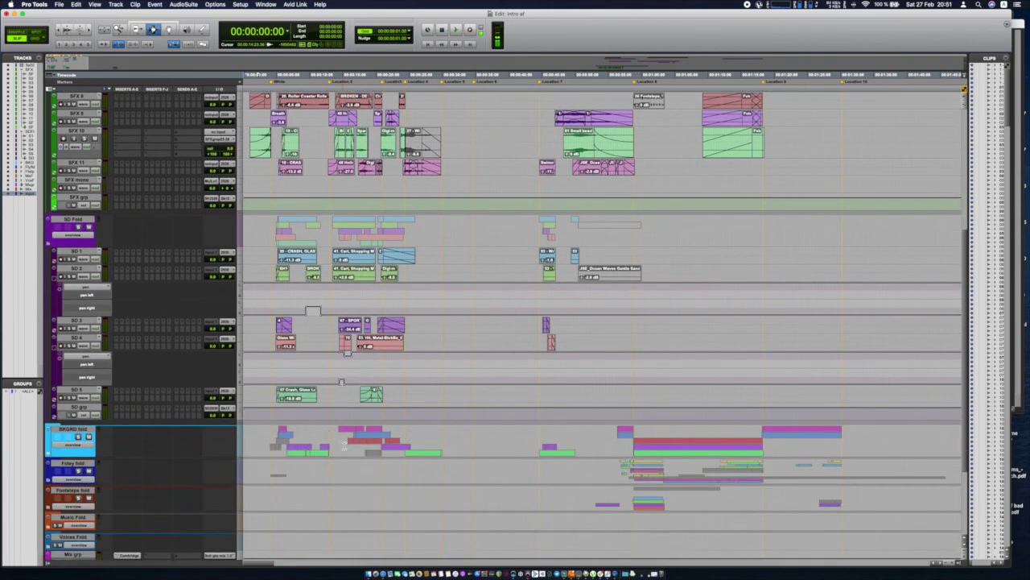
Expand the BKGRD fold folder track and look over its background tracks in relation to the SD and SFX tracks.
{"action": "left_click", "coordinate": [48, 437]}
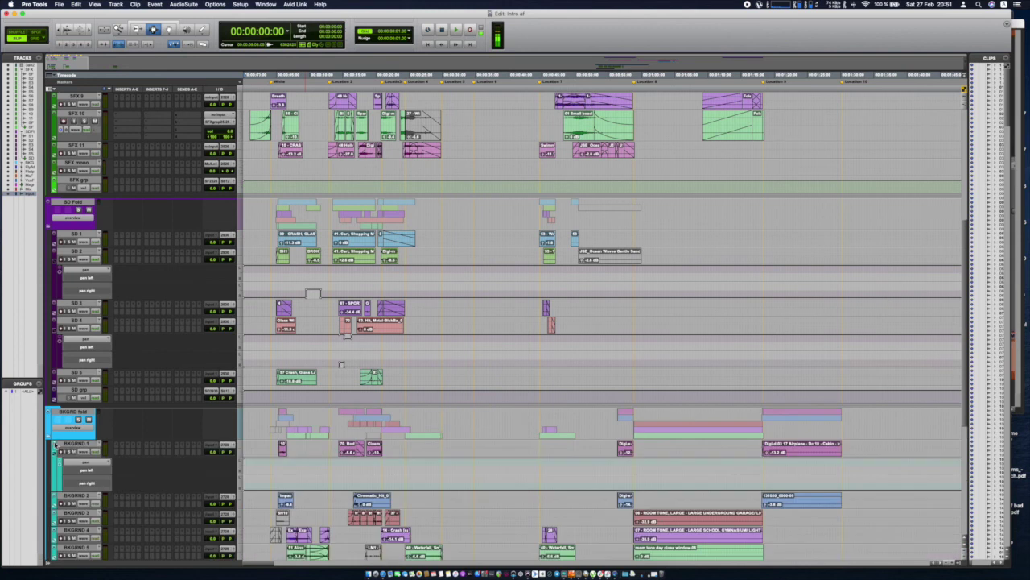
{"action": "scroll", "coordinate": [278, 394], "scroll_direction": "down", "scroll_amount": 7}
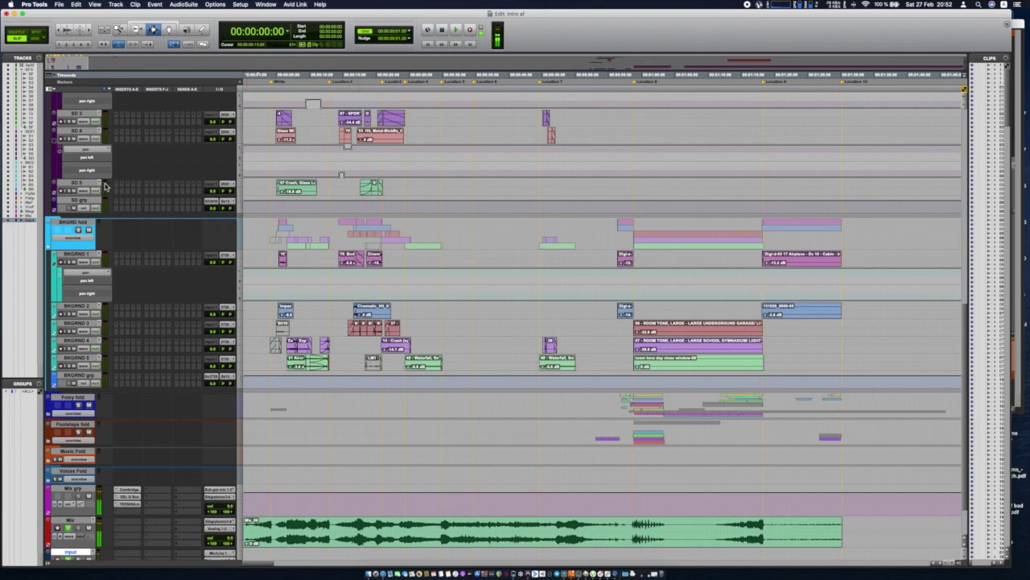
{"action": "scroll", "coordinate": [98, 153], "scroll_direction": "up", "scroll_amount": 10}
{"action": "scroll", "coordinate": [96, 152], "scroll_direction": "up", "scroll_amount": 1}
{"action": "scroll", "coordinate": [97, 152], "scroll_direction": "down", "scroll_amount": 4}
{"action": "scroll", "coordinate": [97, 152], "scroll_direction": "down", "scroll_amount": 3}
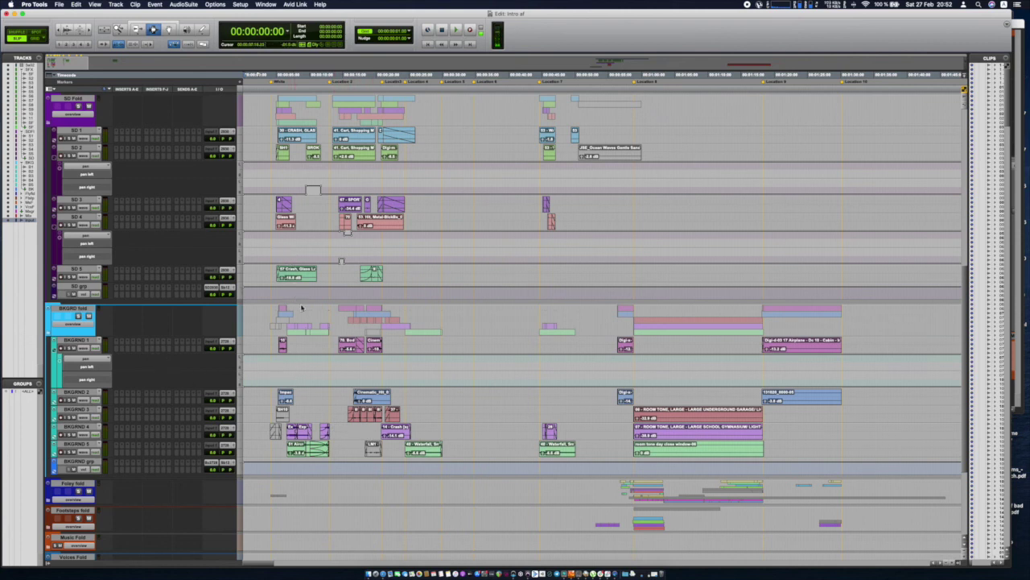
{"action": "scroll", "coordinate": [305, 338], "scroll_direction": "down", "scroll_amount": 5}
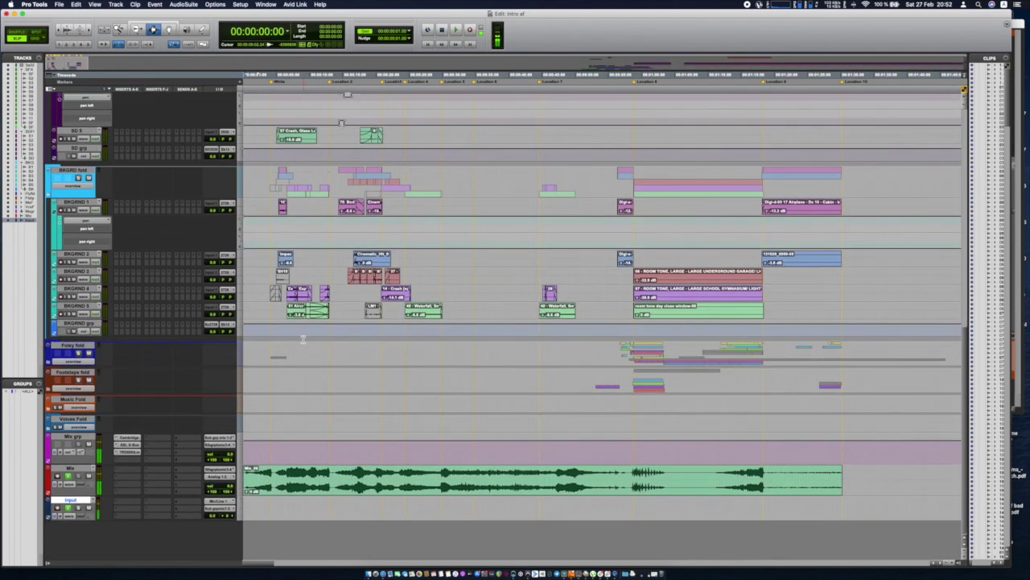
Expand the Foley fold folder track and look over its Foley tracks and automation lanes down to the group track.
{"action": "left_click", "coordinate": [52, 363]}
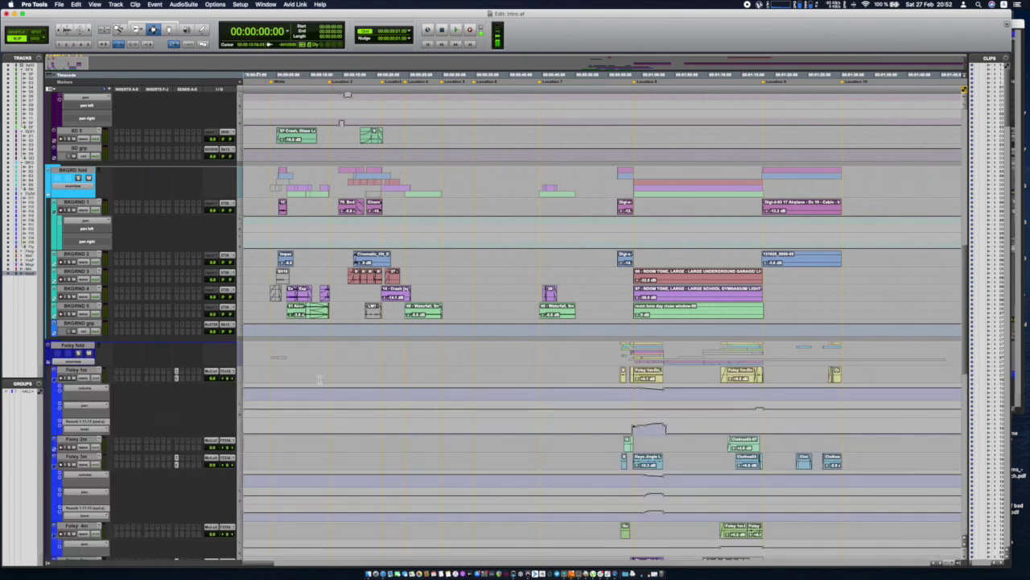
{"action": "scroll", "coordinate": [405, 402], "scroll_direction": "down", "scroll_amount": 5}
{"action": "scroll", "coordinate": [405, 401], "scroll_direction": "down", "scroll_amount": 3}
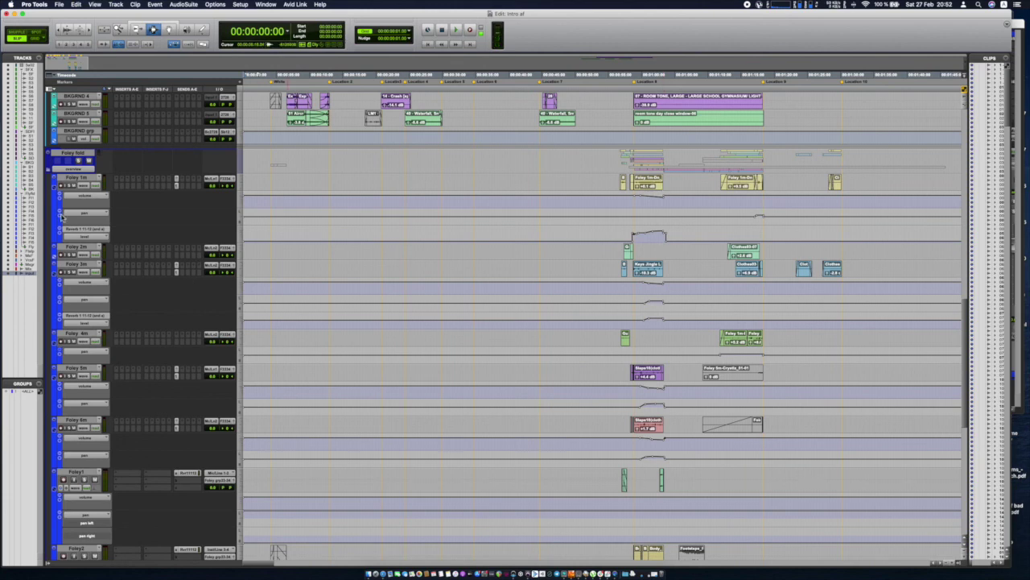
{"action": "scroll", "coordinate": [64, 219], "scroll_direction": "down", "scroll_amount": 10}
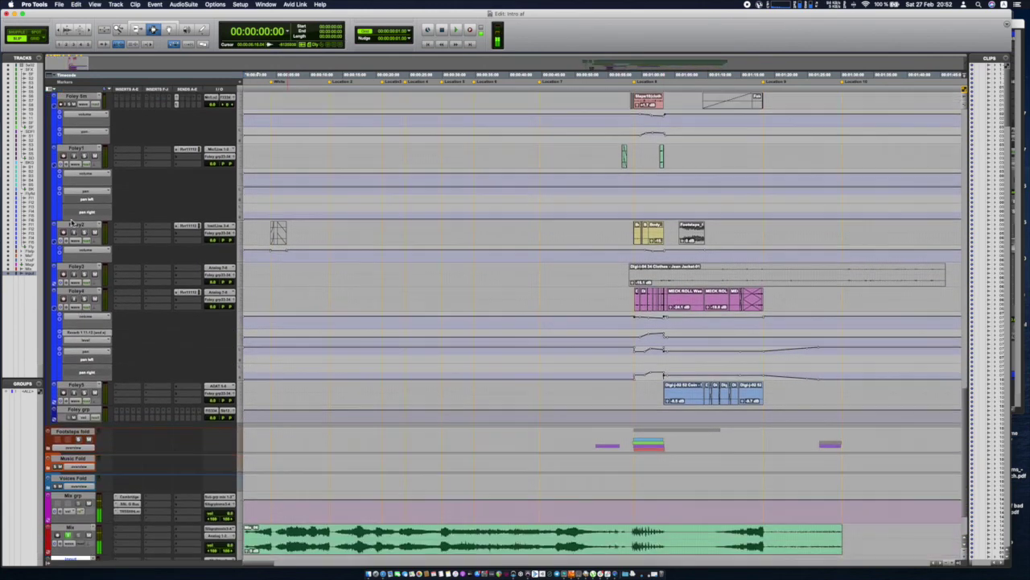
{"action": "scroll", "coordinate": [71, 222], "scroll_direction": "down", "scroll_amount": 5}
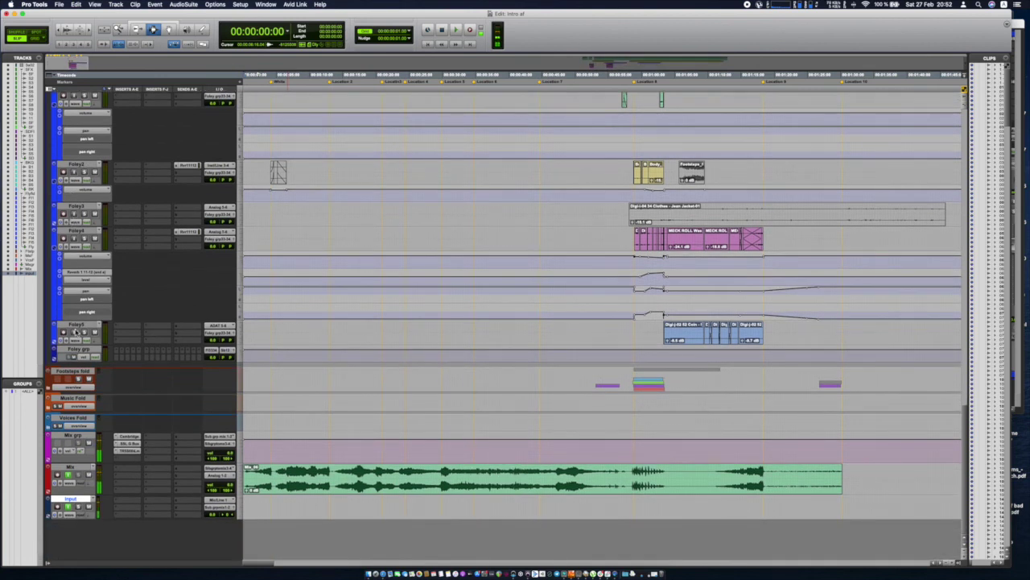
Expand the Footsteps fold folder track and view the IR-L full reverb plug-in on the Reverb room track, closing it again.
{"action": "left_click", "coordinate": [64, 372]}
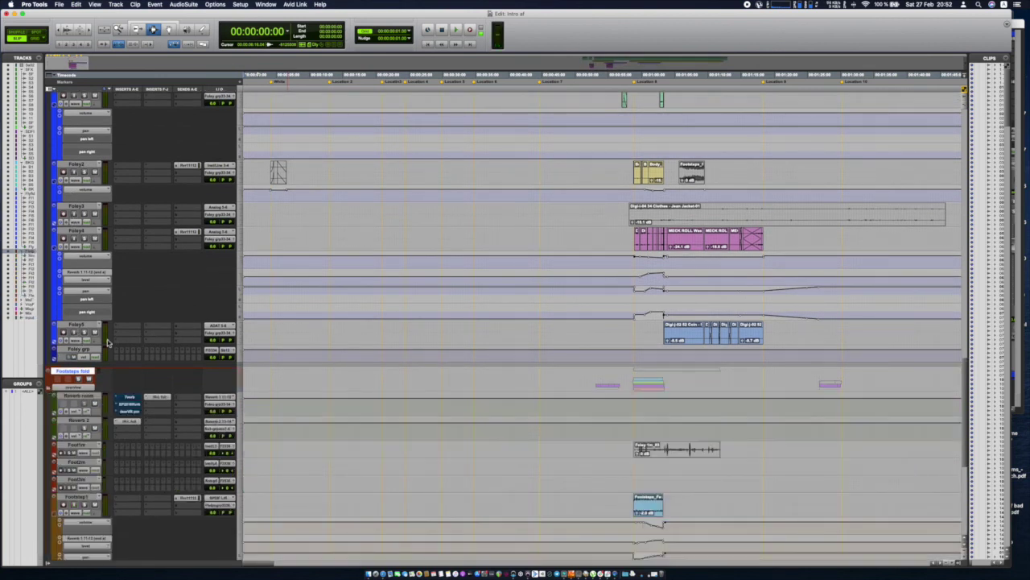
{"action": "scroll", "coordinate": [107, 342], "scroll_direction": "down", "scroll_amount": 10}
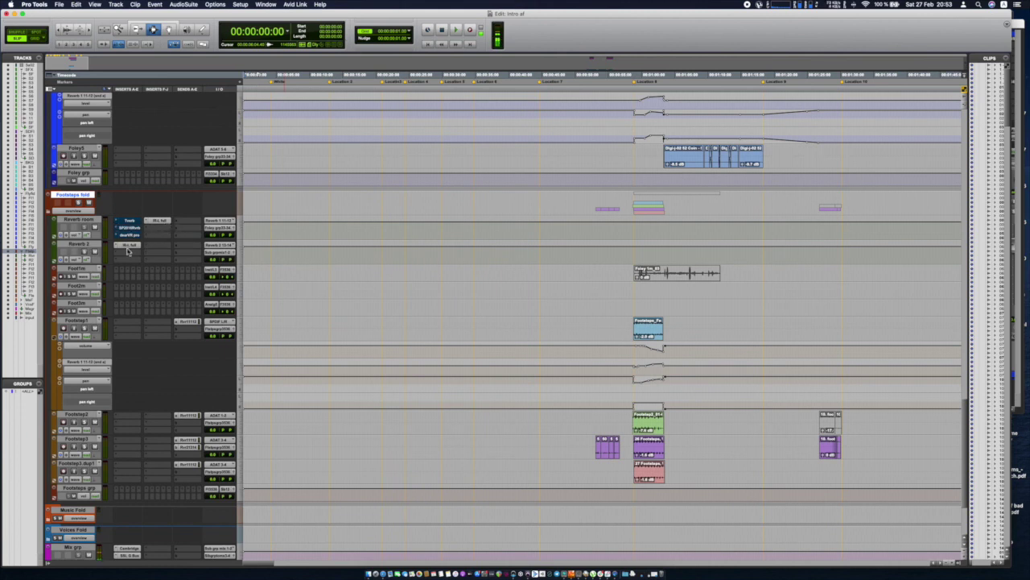
{"action": "left_click", "coordinate": [158, 220]}
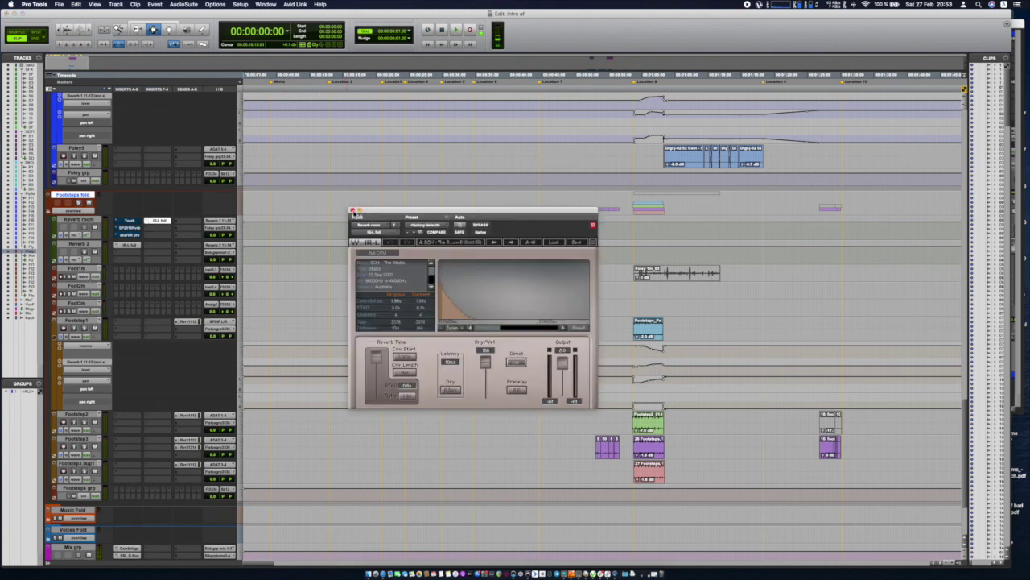
{"action": "left_click", "coordinate": [352, 213]}
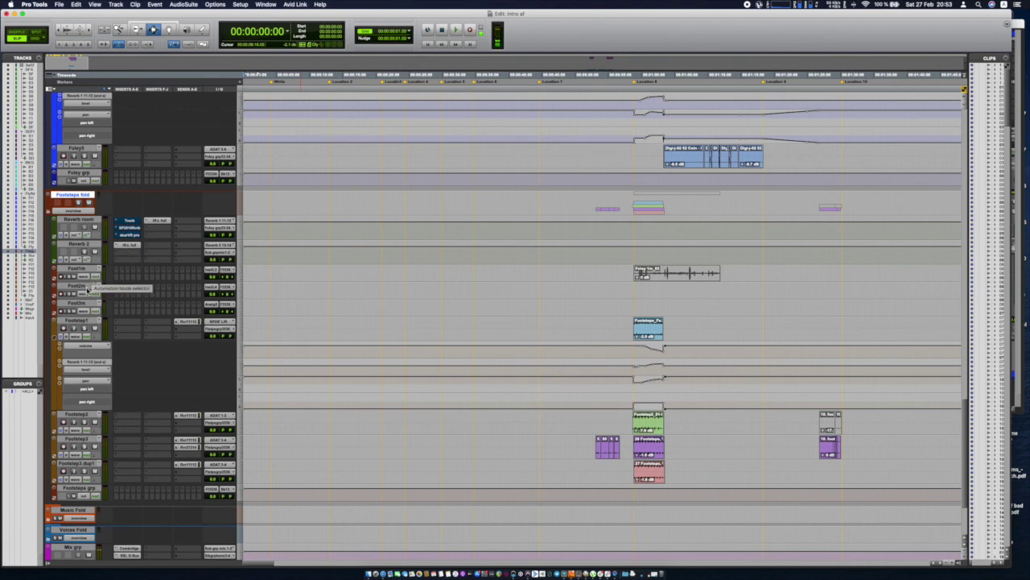
Return to the SFX tracks and audition the SFX 10 track in solo from 00:01:09:05.
{"action": "scroll", "coordinate": [63, 321], "scroll_direction": "down", "scroll_amount": 3}
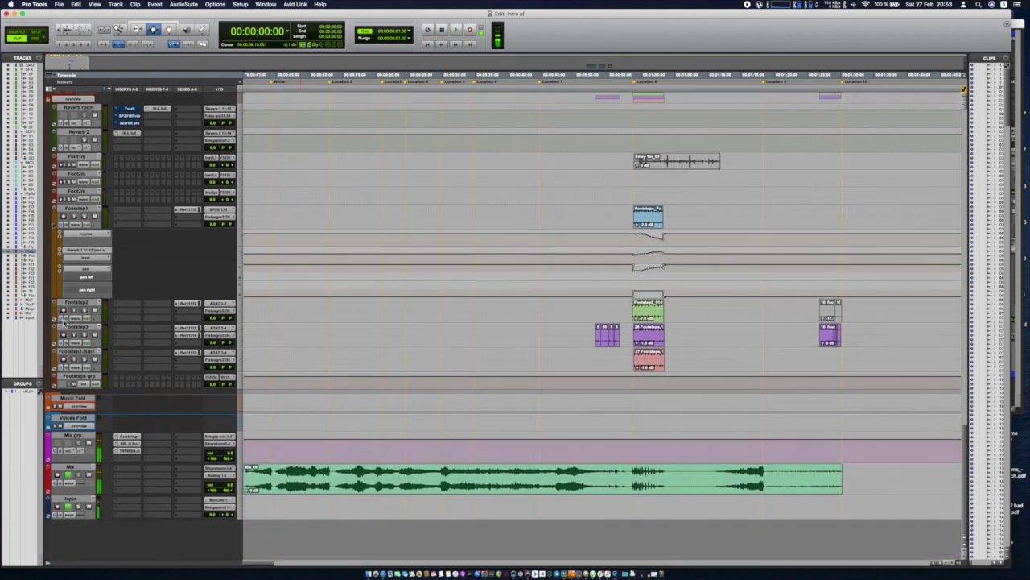
{"action": "scroll", "coordinate": [89, 319], "scroll_direction": "up", "scroll_amount": 15}
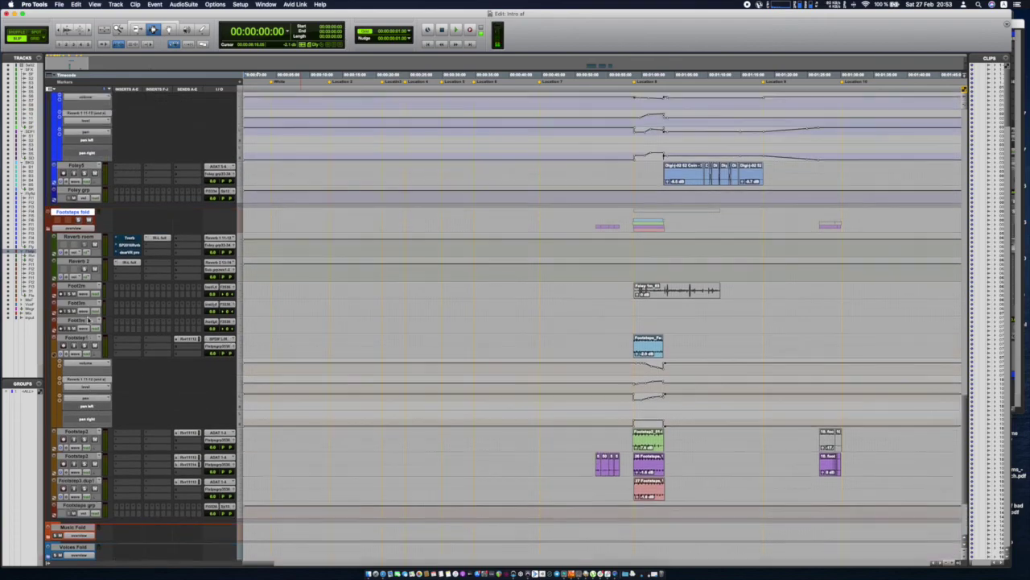
{"action": "scroll", "coordinate": [88, 319], "scroll_direction": "up", "scroll_amount": 20}
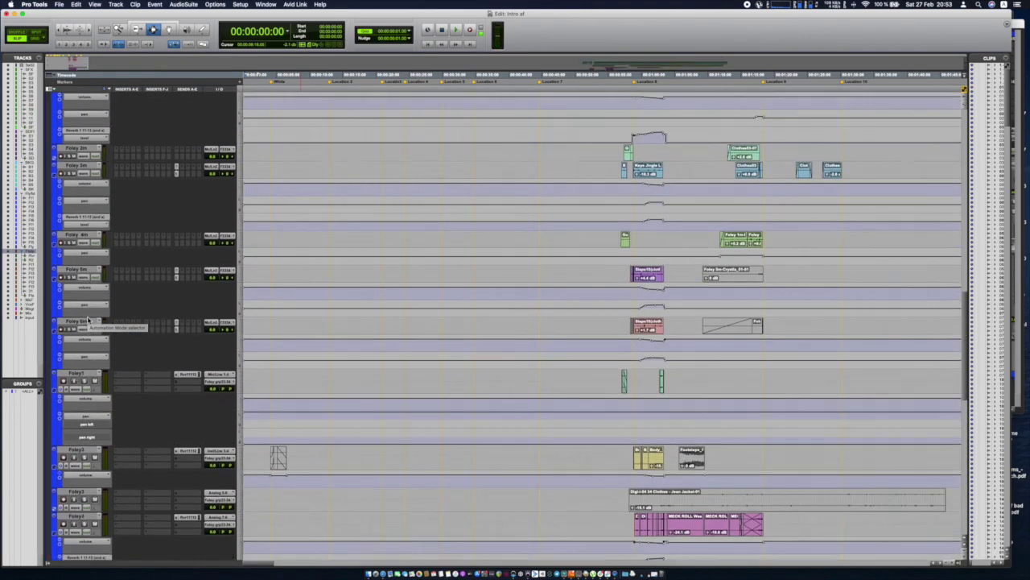
{"action": "scroll", "coordinate": [89, 319], "scroll_direction": "up", "scroll_amount": 10}
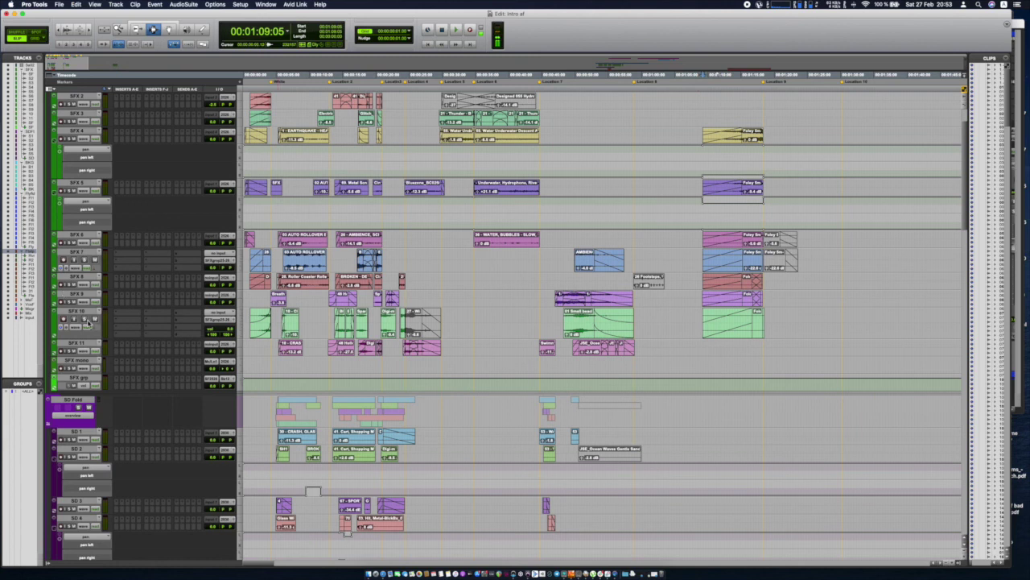
{"action": "key", "text": "space"}
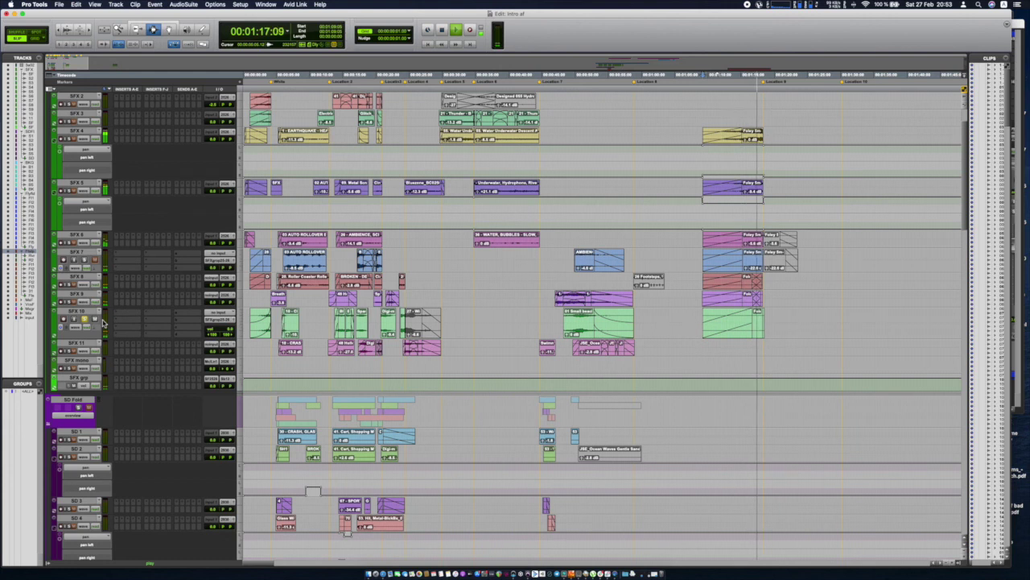
{"action": "key", "text": "space"}
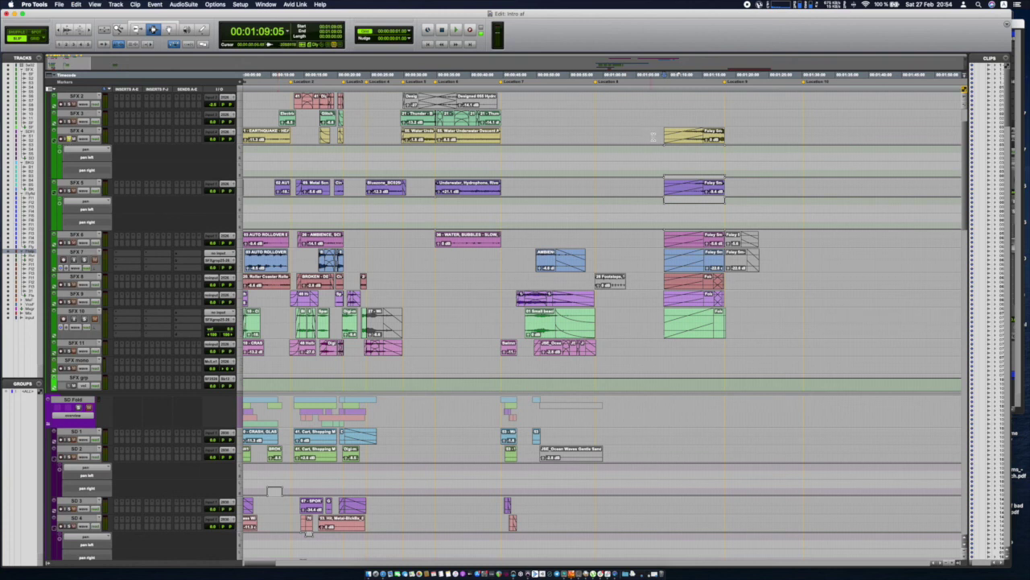
Place the playback start at 00:01:08:22, just before the late SFX 4 clip, and audition that track in solo.
{"action": "left_click", "coordinate": [663, 137]}
{"action": "key", "text": "space"}
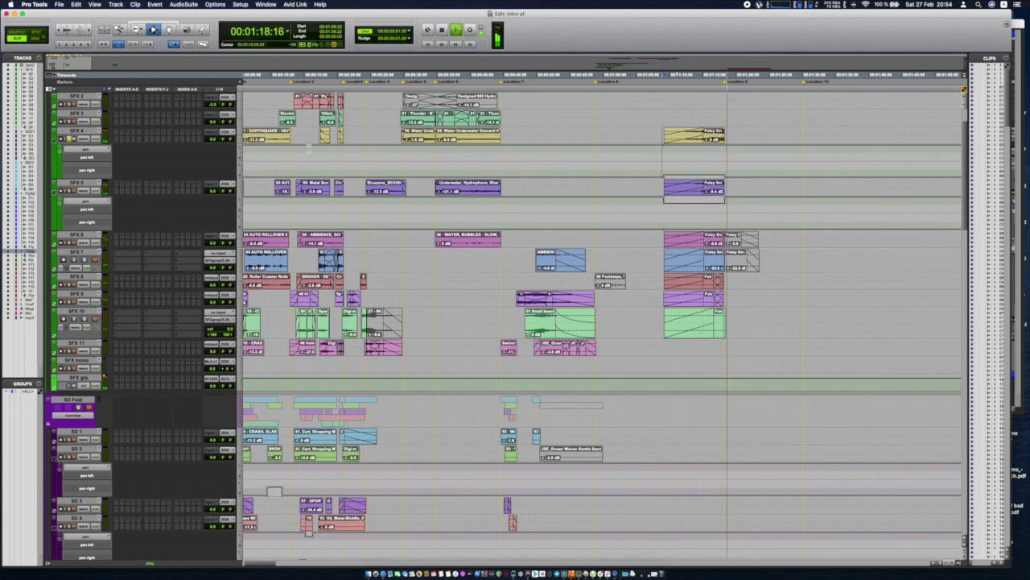
{"action": "key", "text": "space"}
Play the late SFX section from 00:01:08:22 again to hear the other layers, including SFX 6, and stop playback.
{"action": "key", "text": "space"}
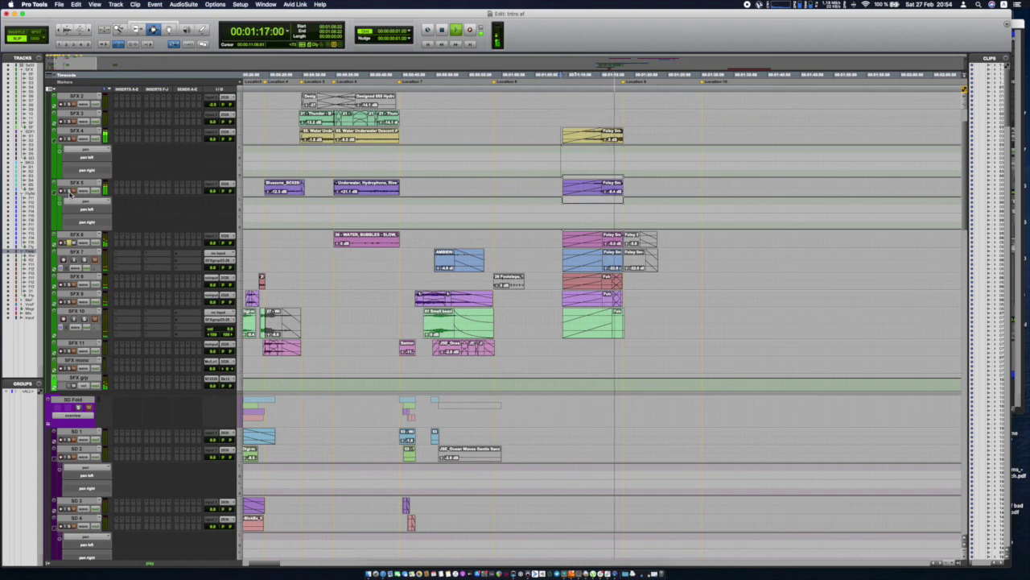
{"action": "key", "text": "space"}
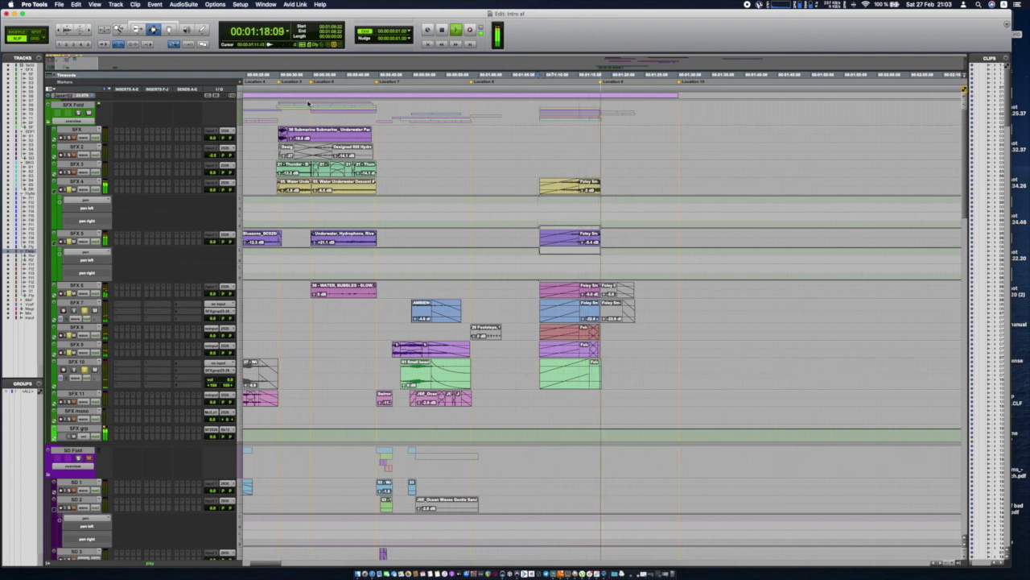
{"action": "key", "text": "space"}
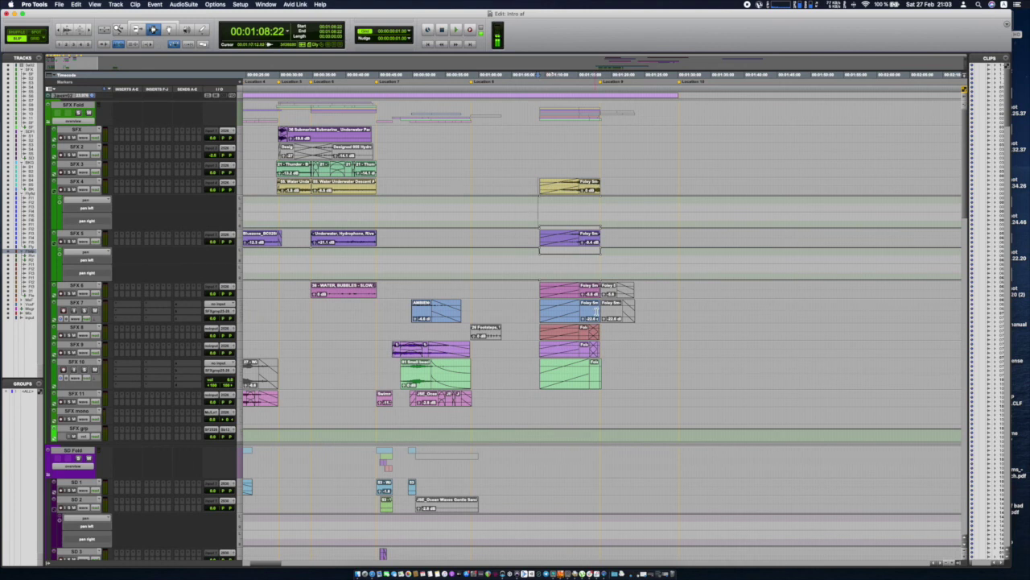
Move the DigiCheck NG meter window up over the tracks, and look through the session from the SFX to the Footsteps tracks.
{"action": "scroll", "coordinate": [553, 287], "scroll_direction": "down", "scroll_amount": 5}
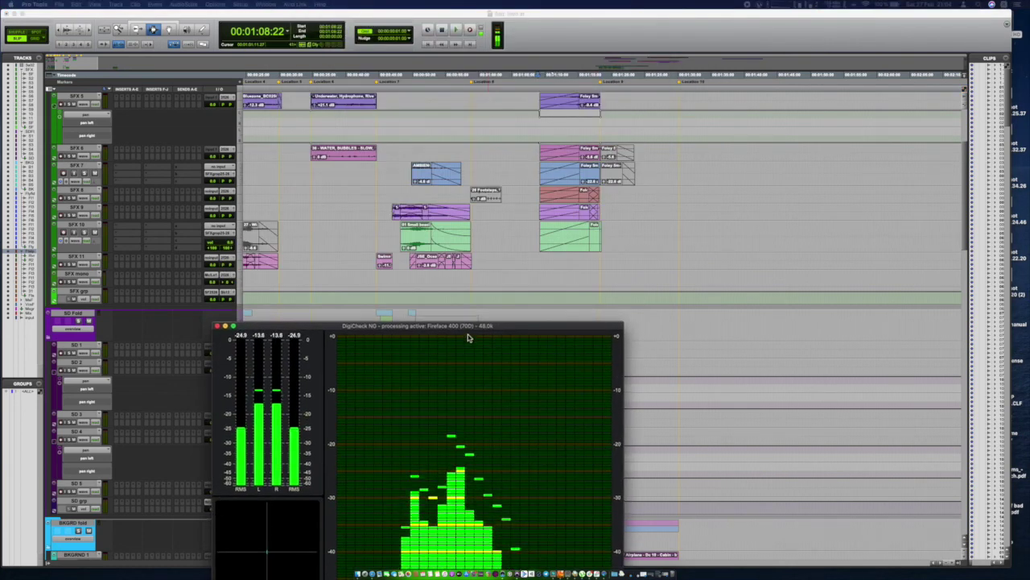
{"action": "left_click_drag", "start_coordinate": [469, 338], "coordinate": [478, 101]}
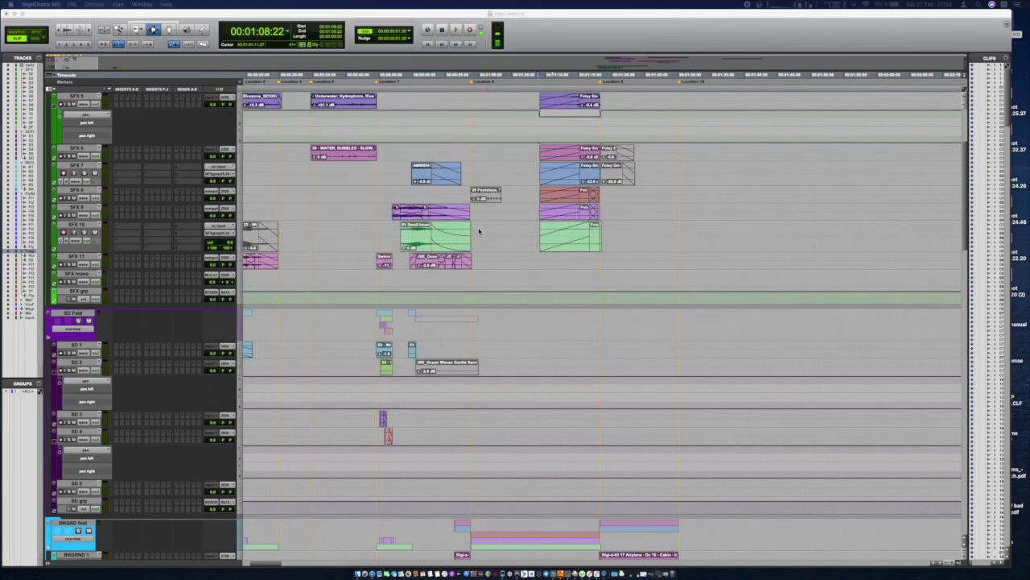
{"action": "scroll", "coordinate": [482, 293], "scroll_direction": "down", "scroll_amount": 20}
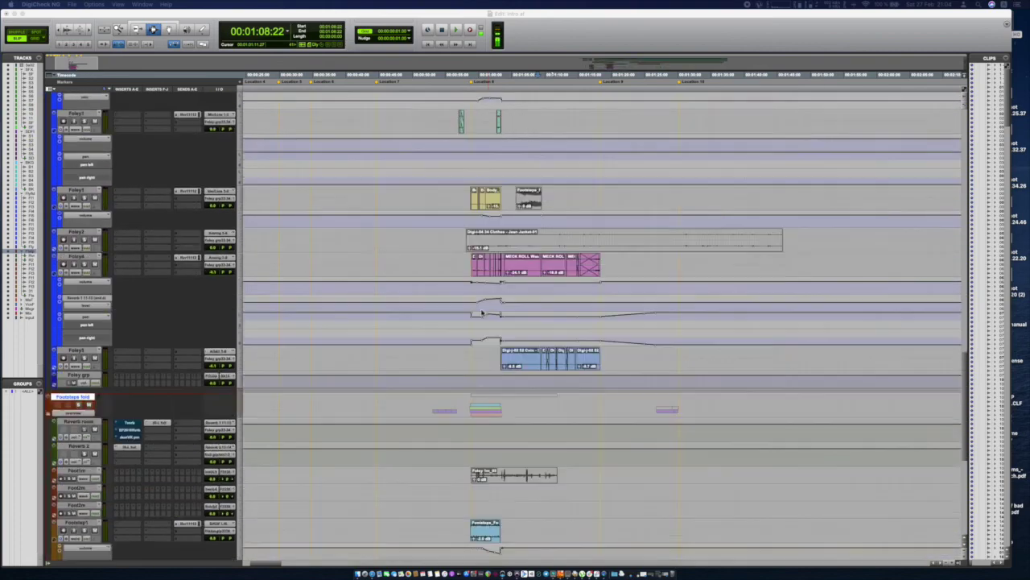
{"action": "scroll", "coordinate": [482, 313], "scroll_direction": "up", "scroll_amount": 20}
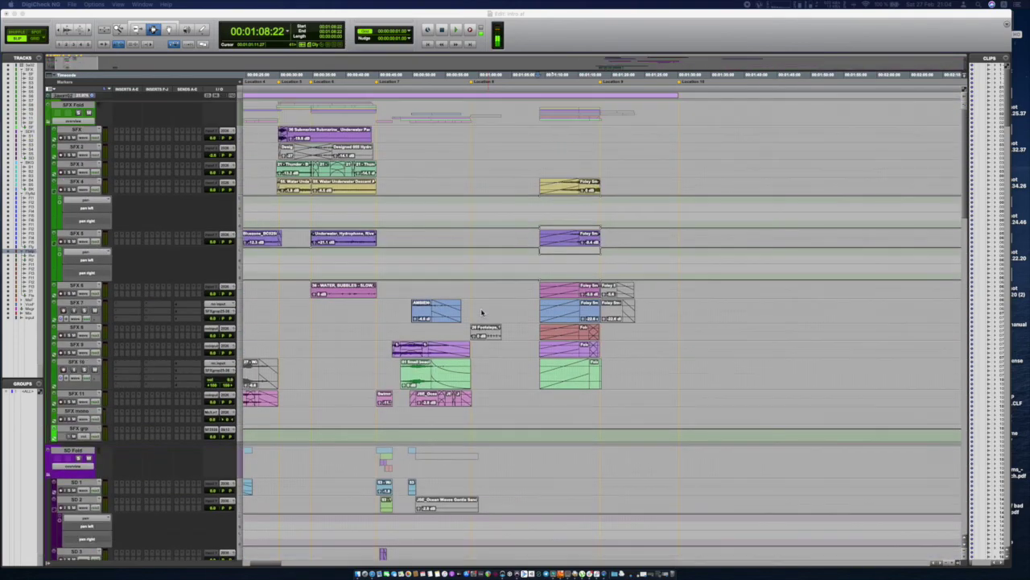